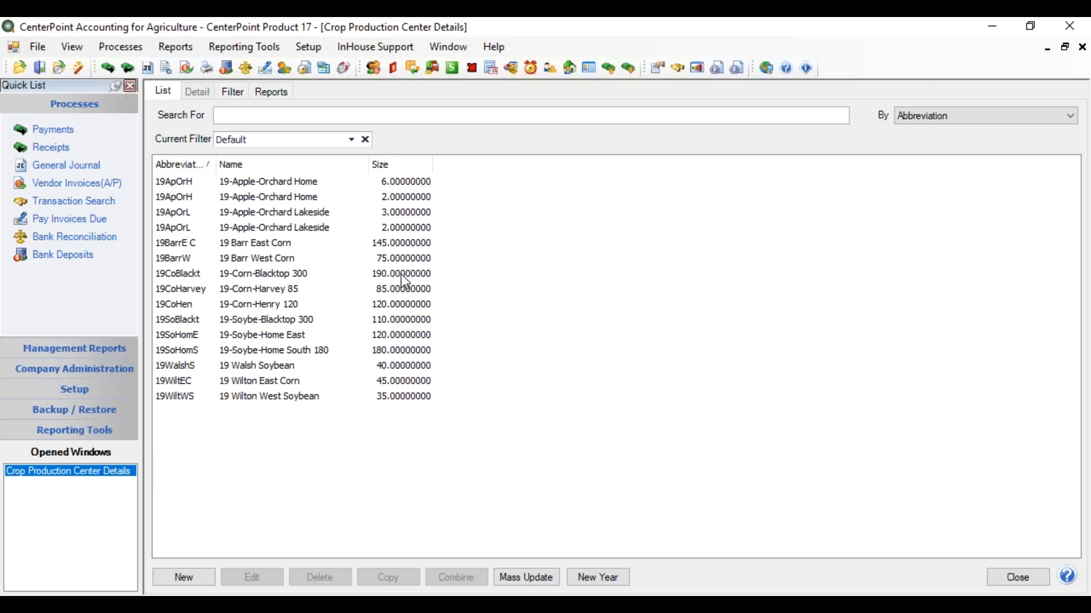
Close the crop production center details and view the accounts under Raised Crops Inventory in the Assets section of the accounts list
left_click(1003, 585)
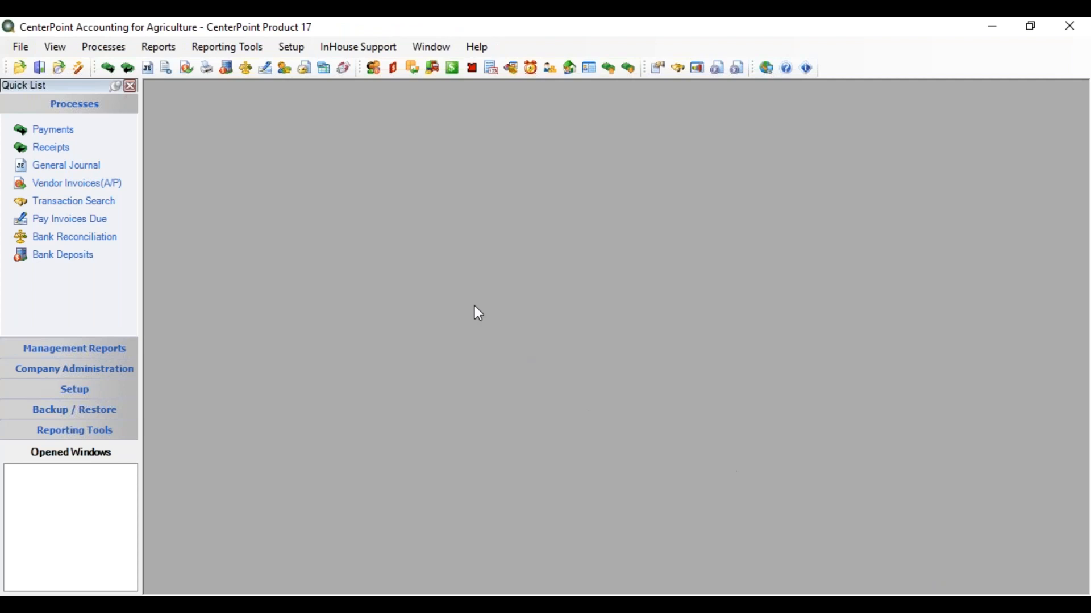
left_click(289, 53)
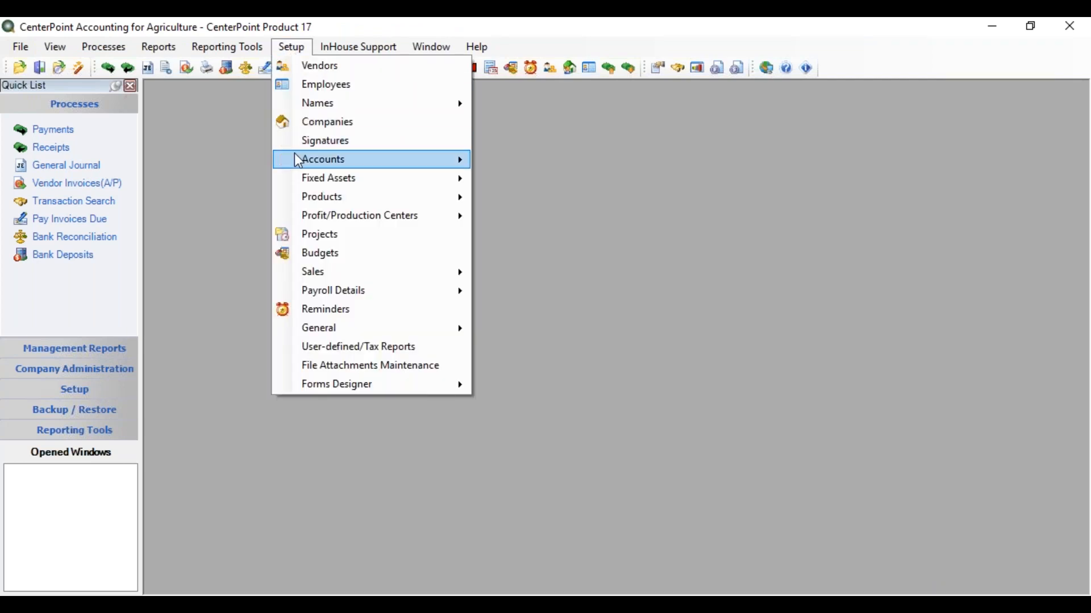
mouse_move(296, 159)
left_click(514, 162)
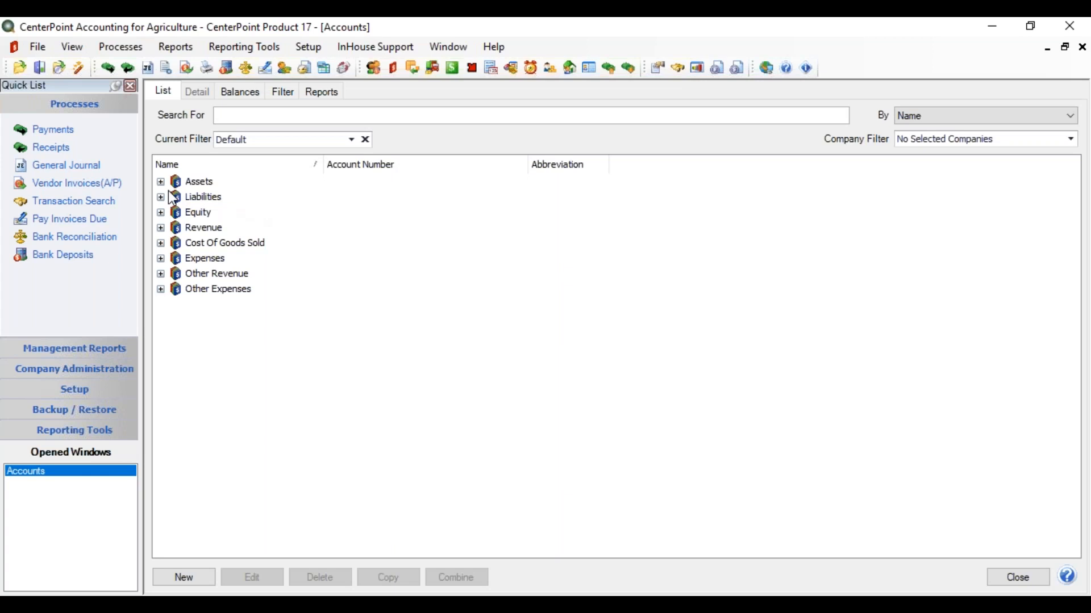
left_click(160, 183)
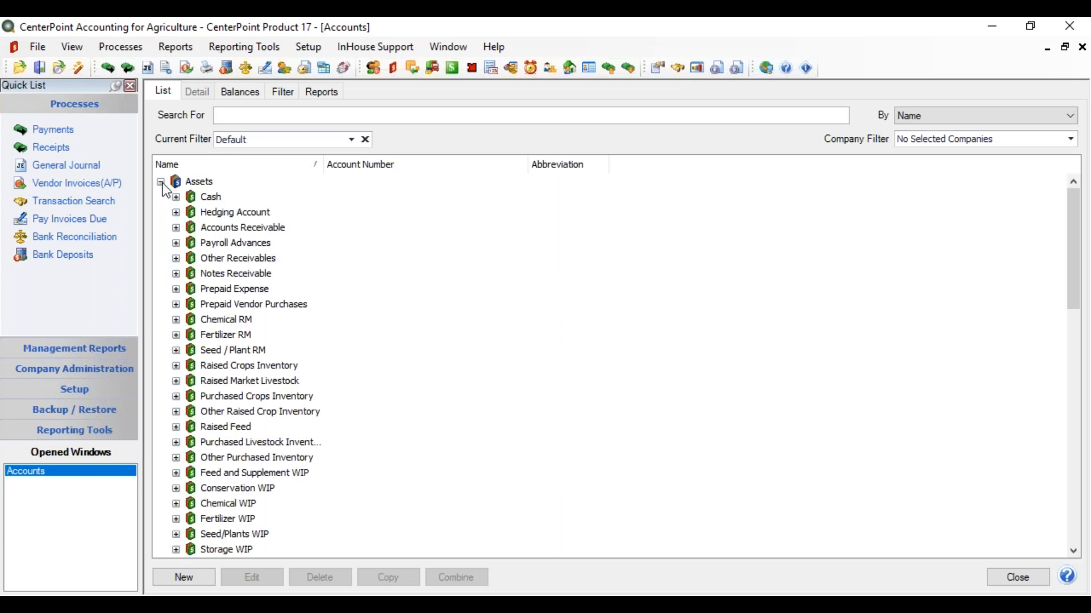
left_click(176, 365)
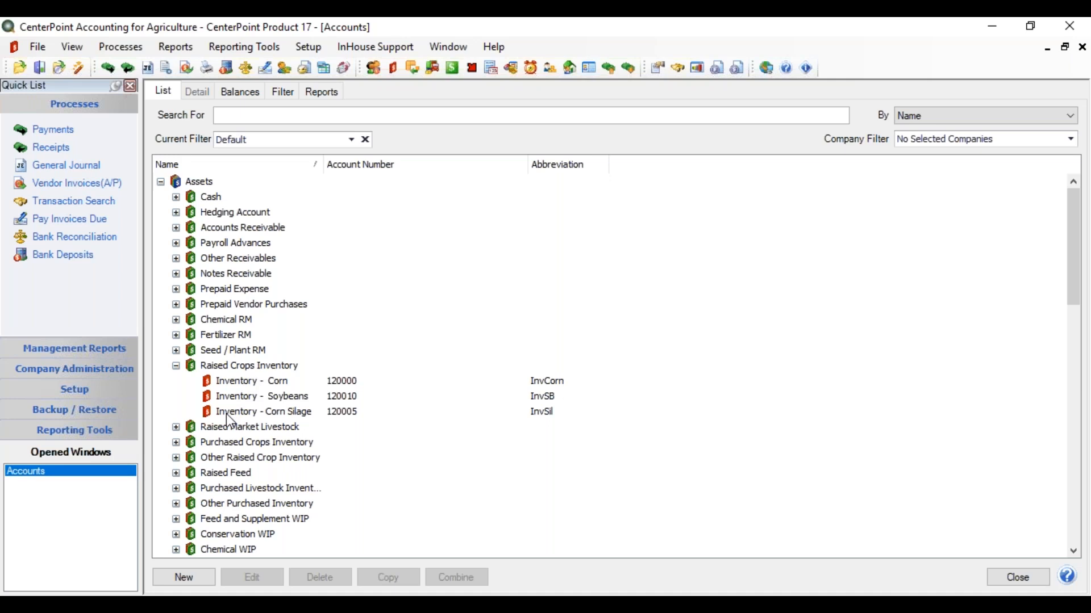
View the September 2019 account balances for Raised Crops Inventory, expanding Inventory - Corn down to the 2019 inventory locations
left_click(239, 101)
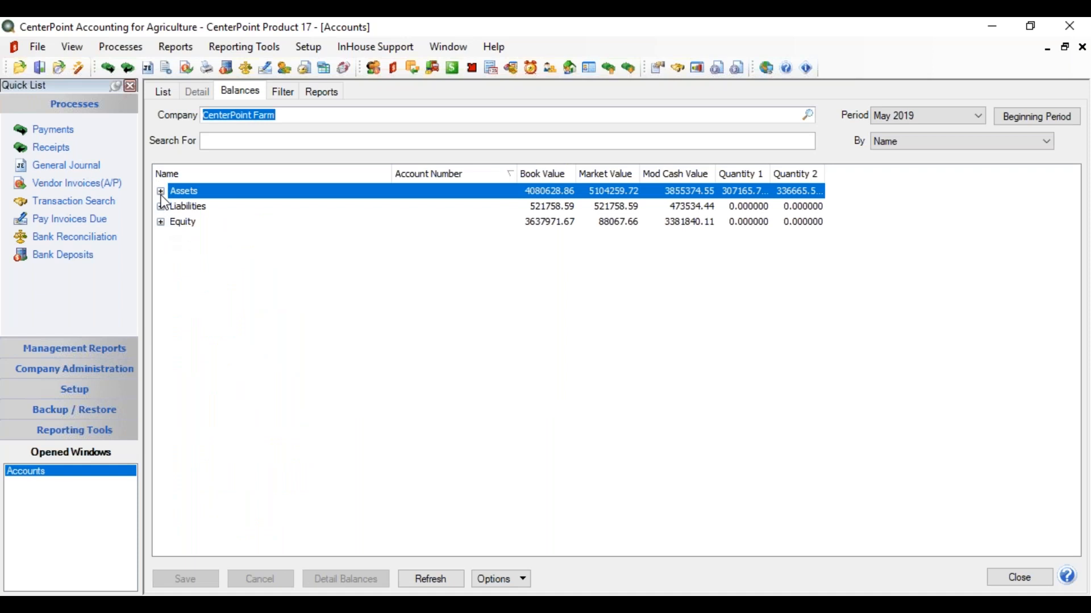
left_click(161, 192)
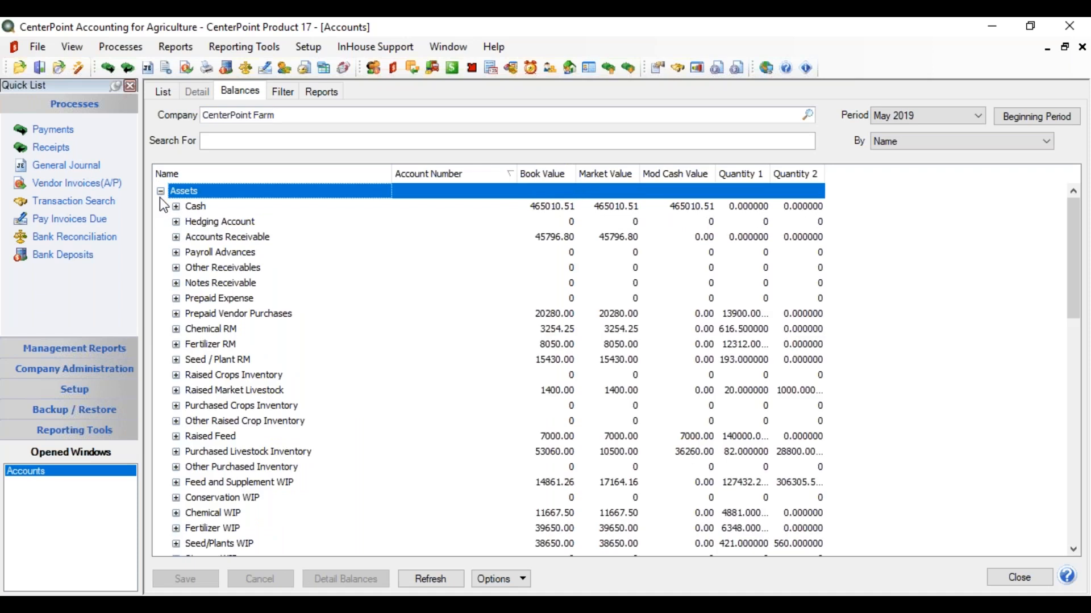
left_click(176, 376)
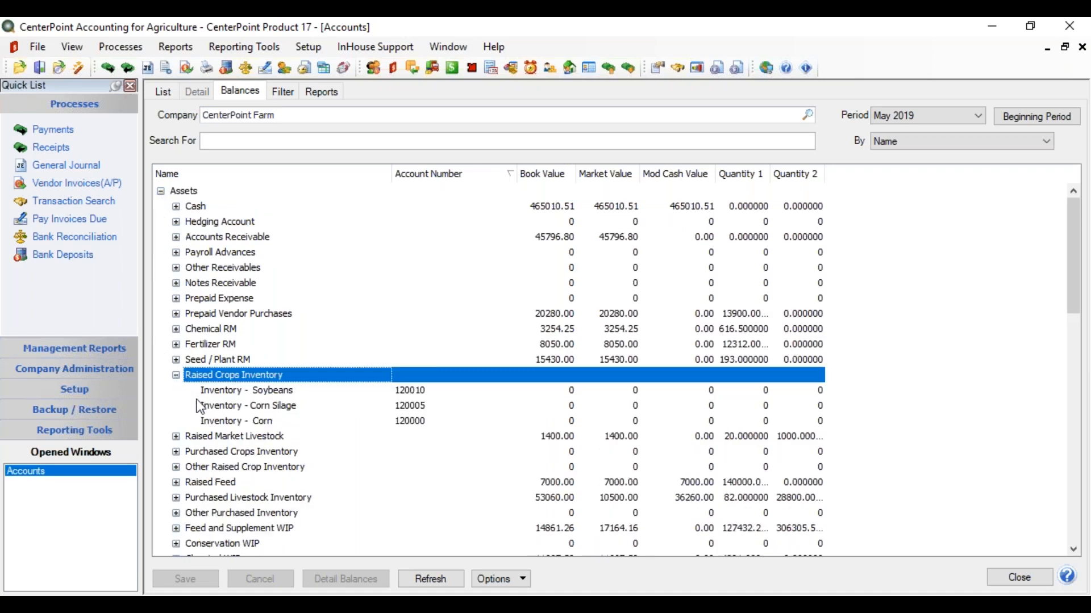
left_click(965, 116)
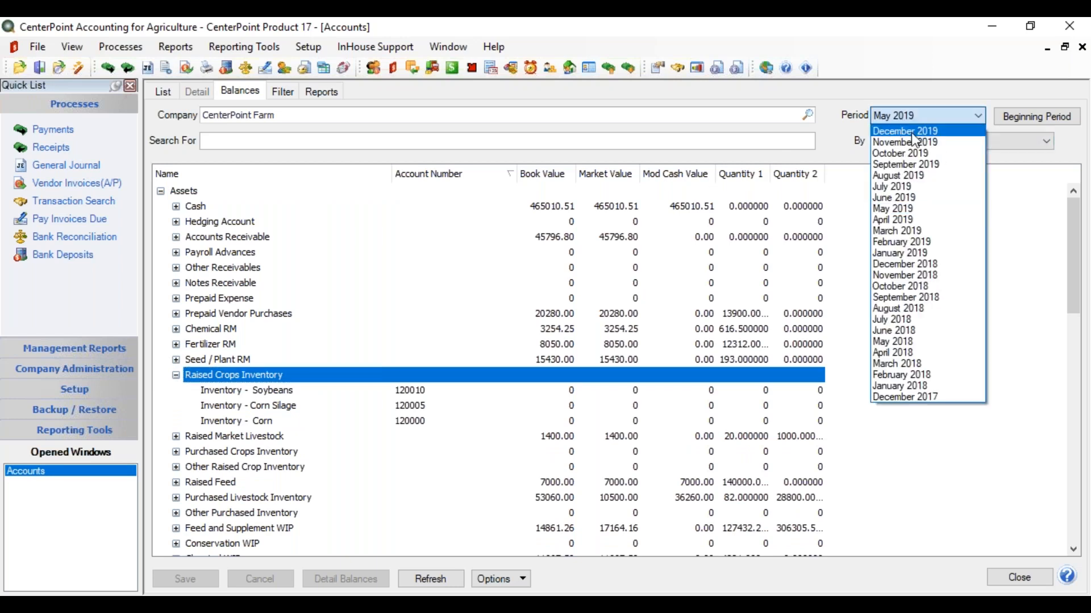
left_click(904, 164)
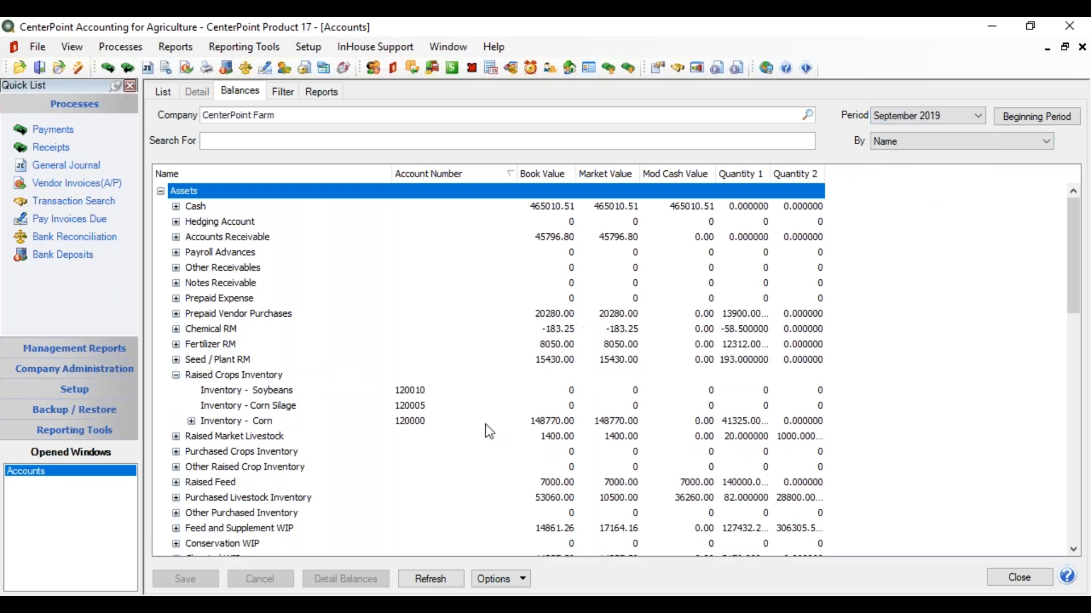
left_click(192, 421)
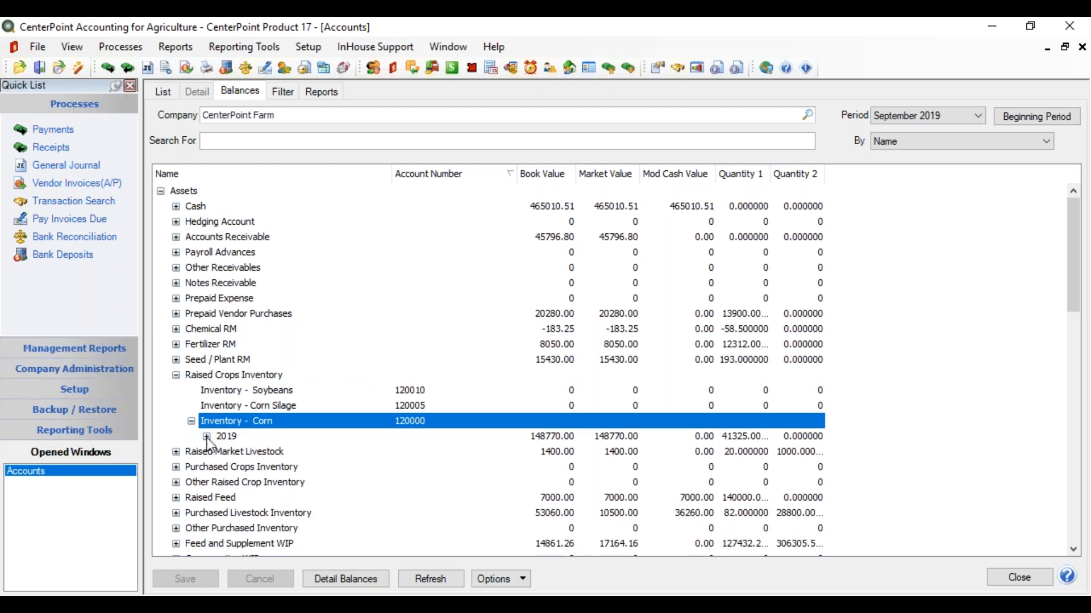
left_click(206, 436)
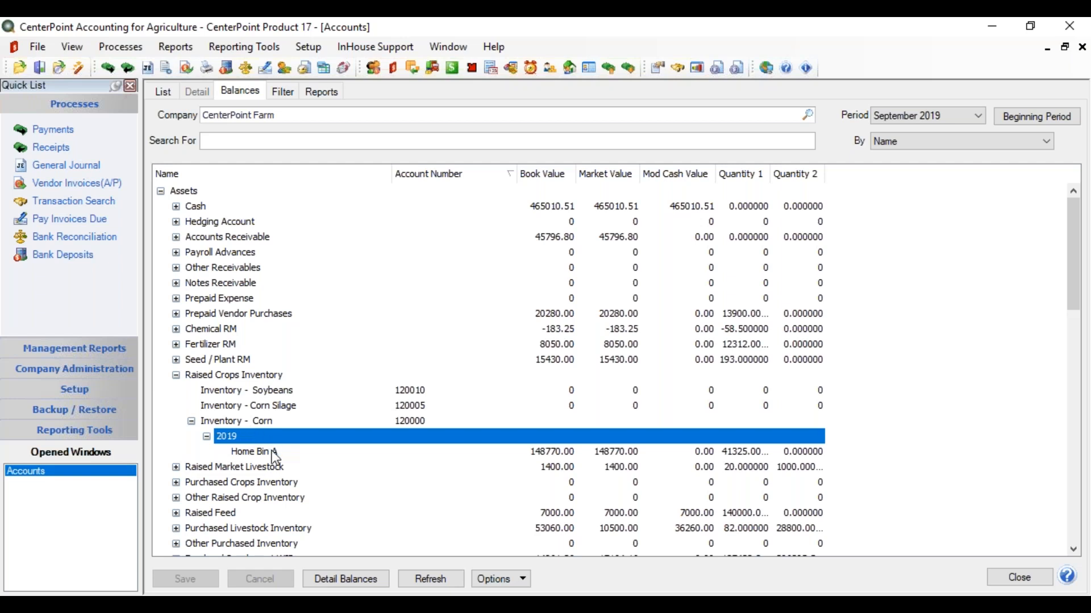
Open the Raised Crops Inventory account category and view its balance detail settings
left_click(308, 47)
mouse_move(332, 161)
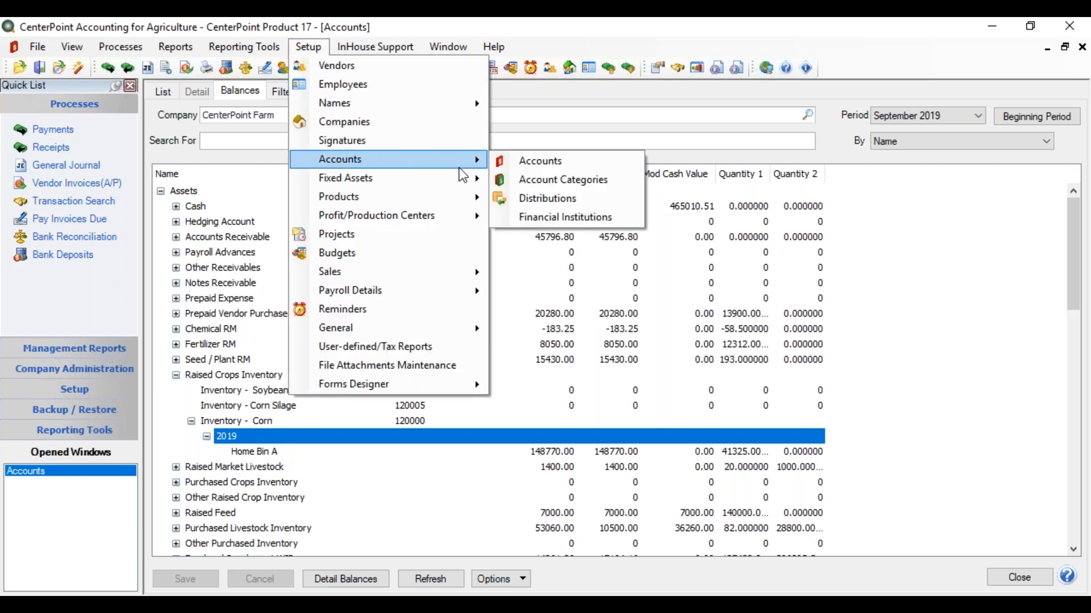
left_click(506, 179)
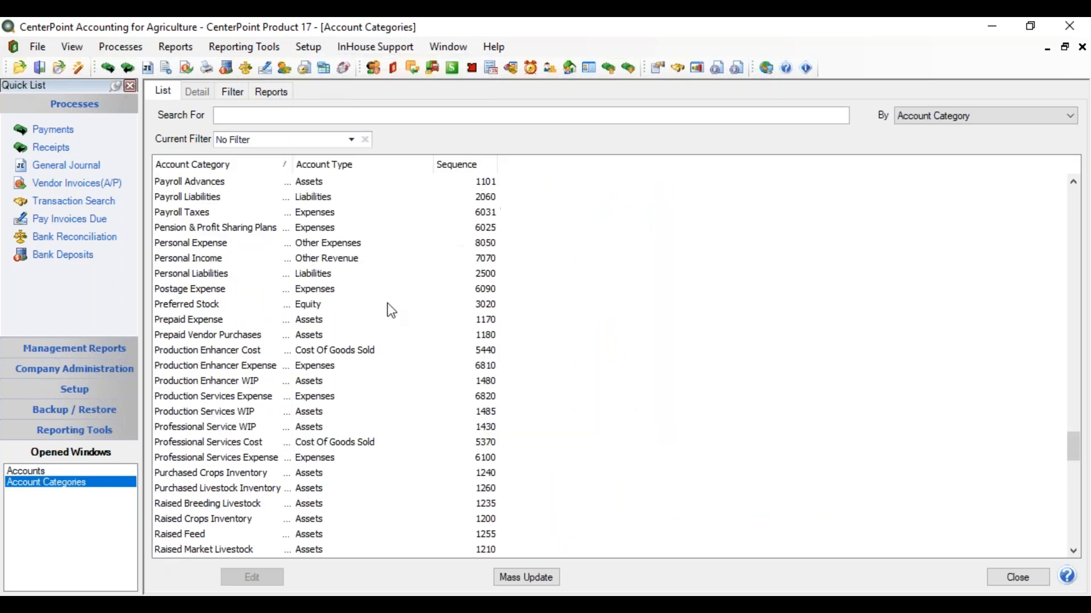
left_click(198, 518)
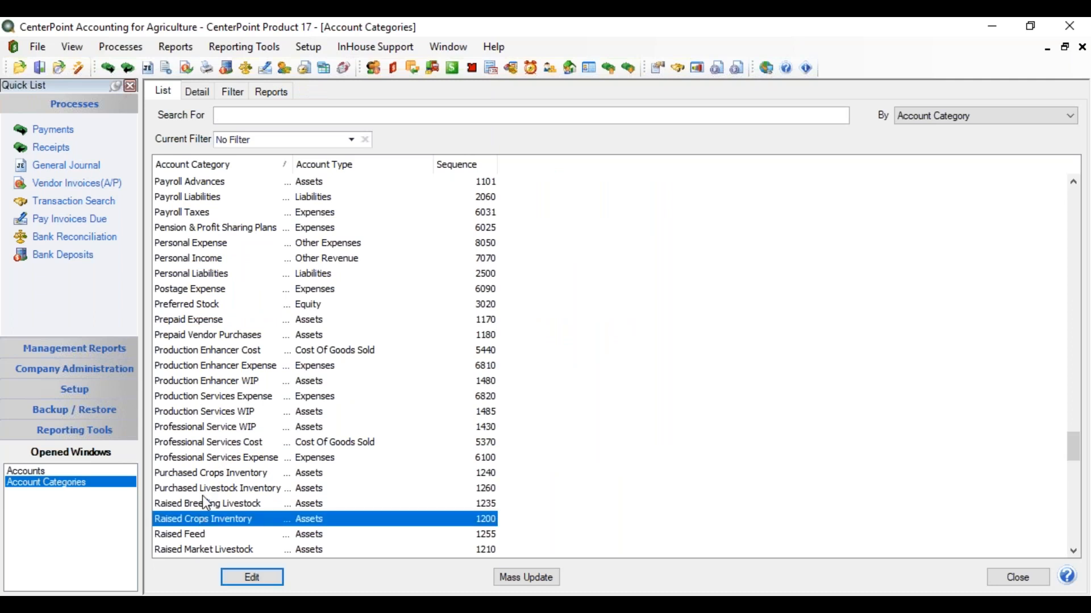
left_click(203, 94)
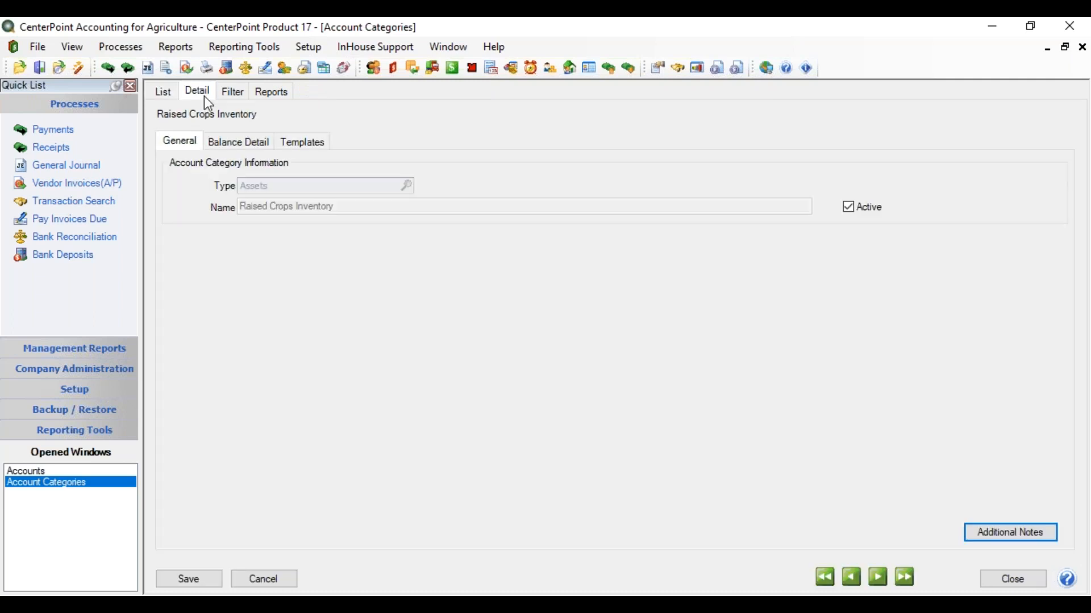
left_click(228, 142)
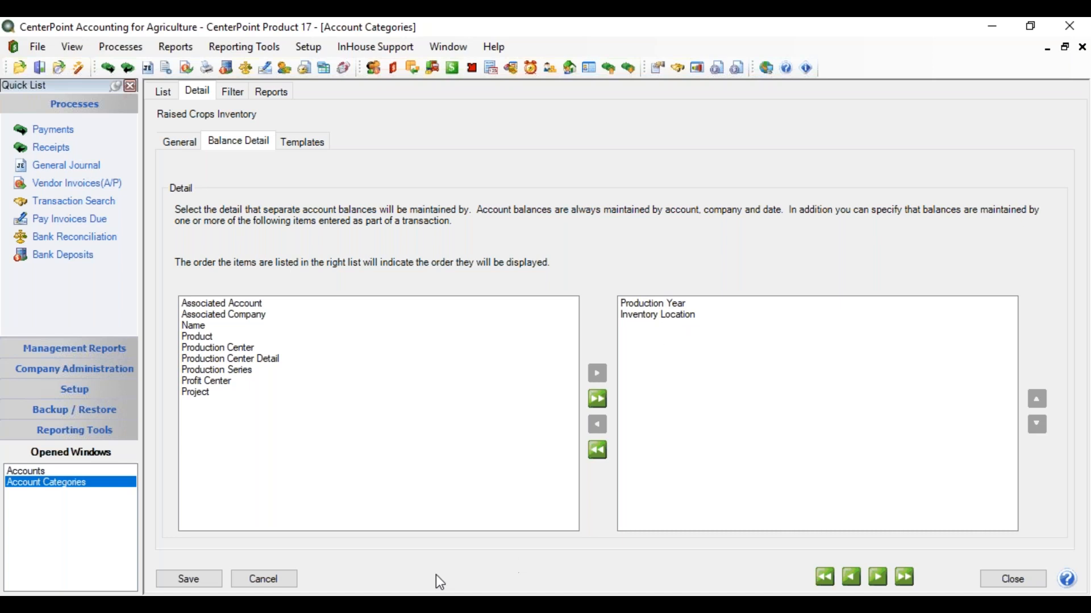
Try adding Associated Company to the balance detail items, remove it again, and close the account categories without saving
left_click(241, 316)
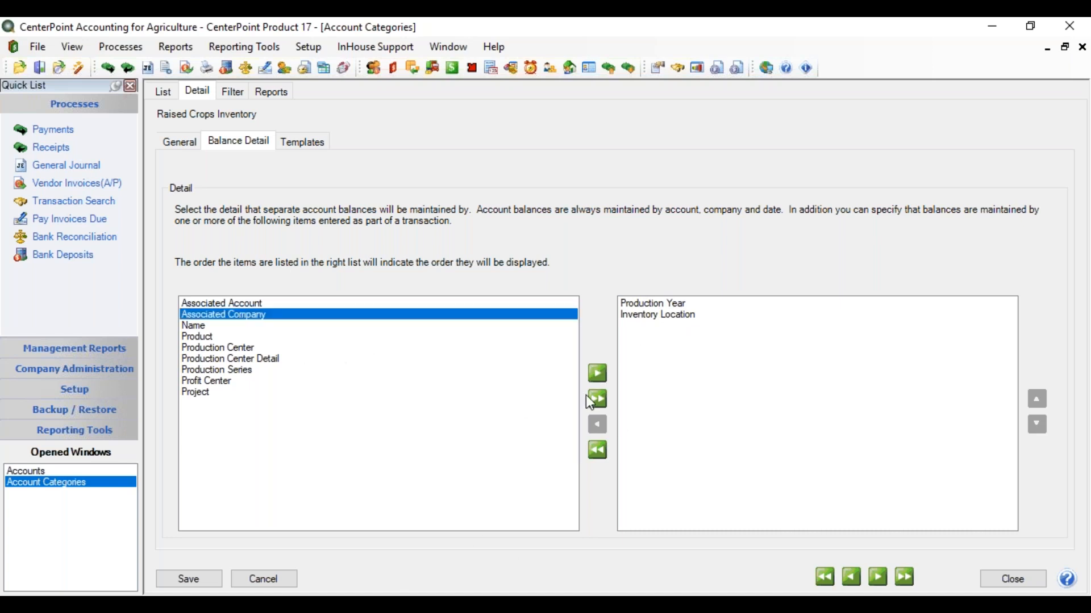
left_click(600, 375)
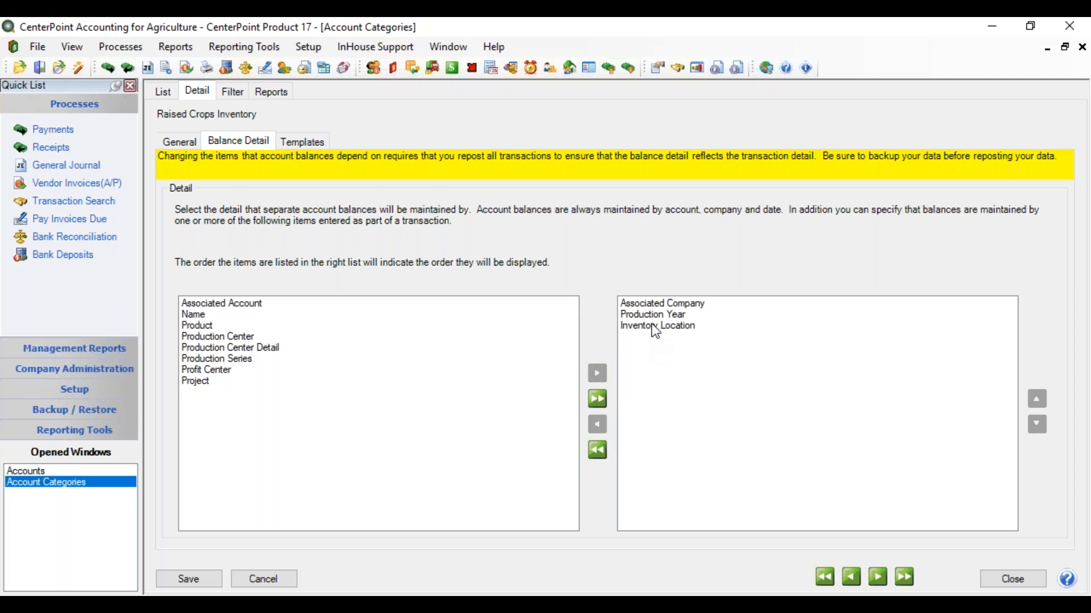
left_click(658, 307)
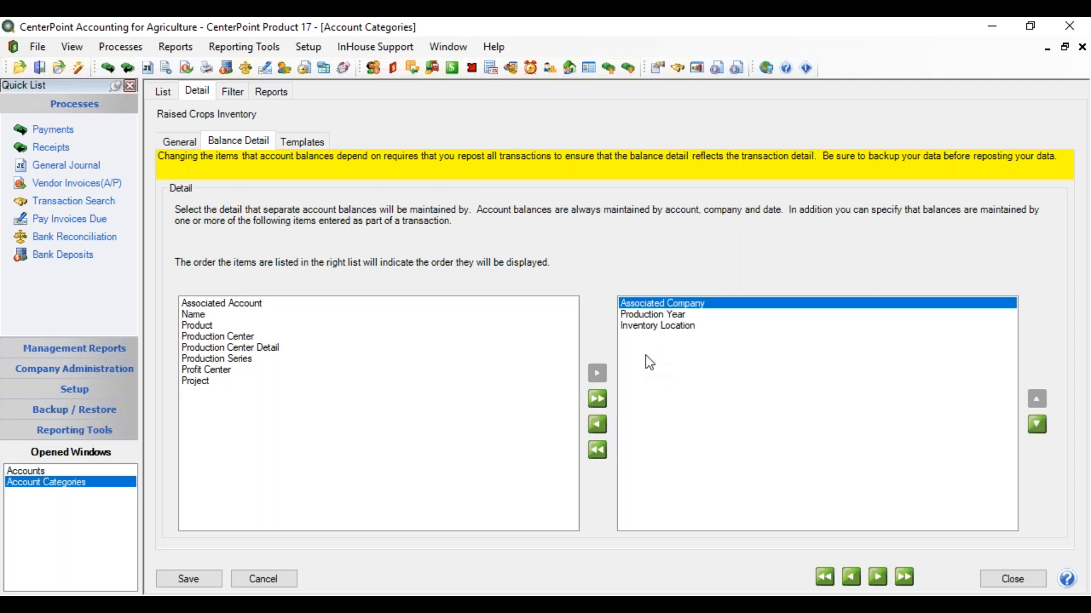
left_click(601, 421)
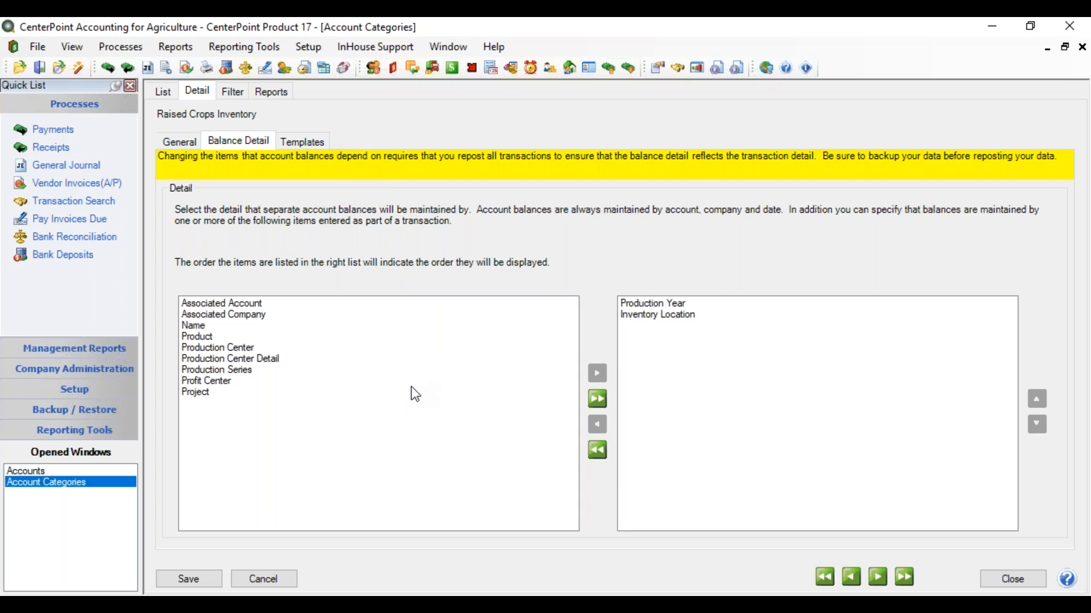
left_click(274, 577)
left_click(994, 579)
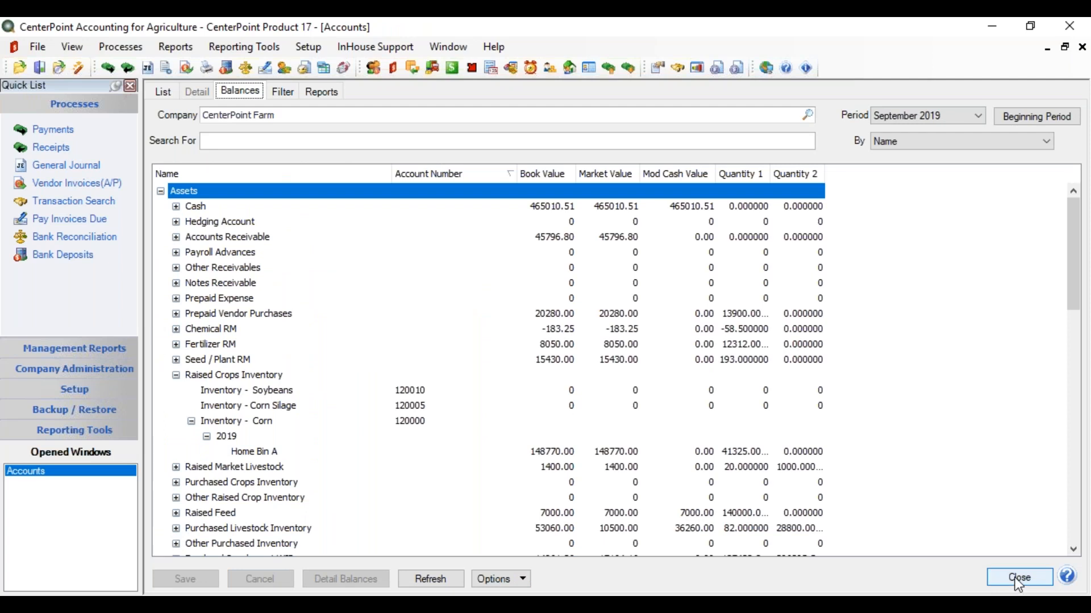
Open a new crop production entry
left_click(122, 49)
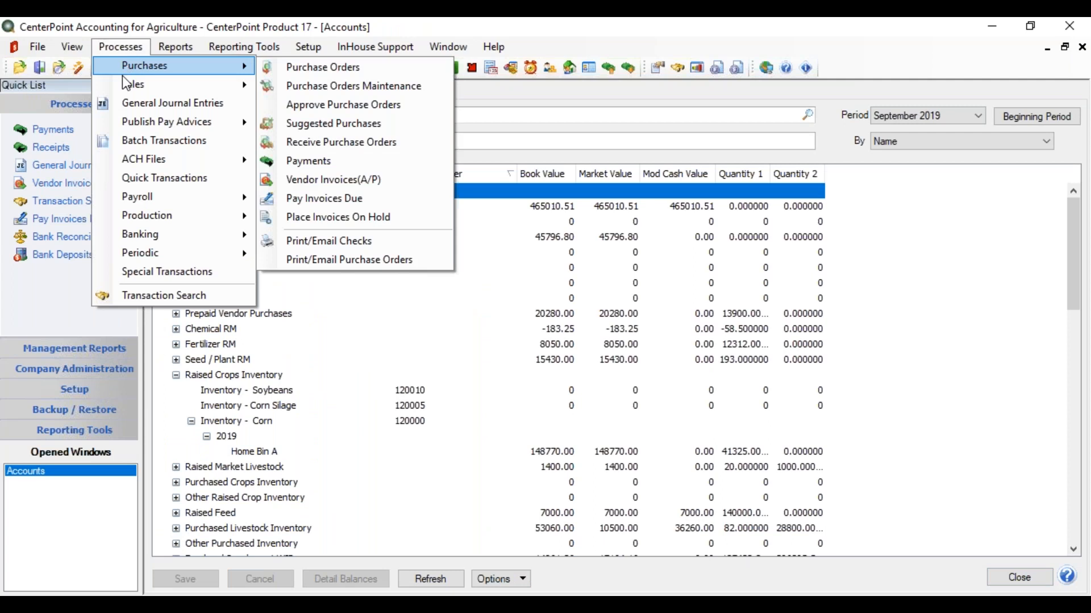
mouse_move(144, 224)
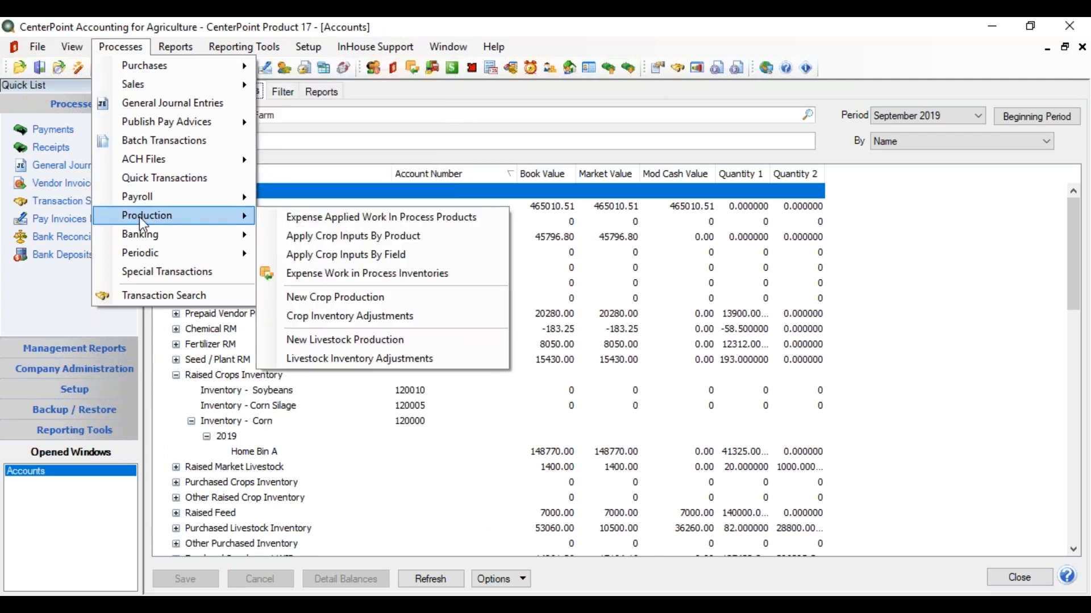
left_click(341, 305)
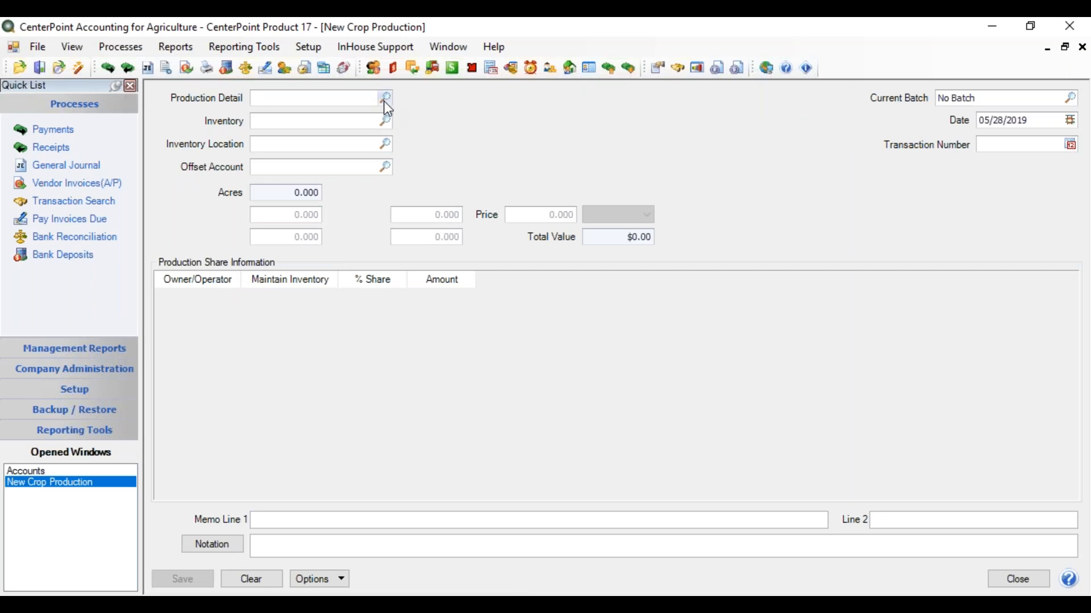
Set the production detail to 19-Corn-Blacktop 300
left_click(385, 99)
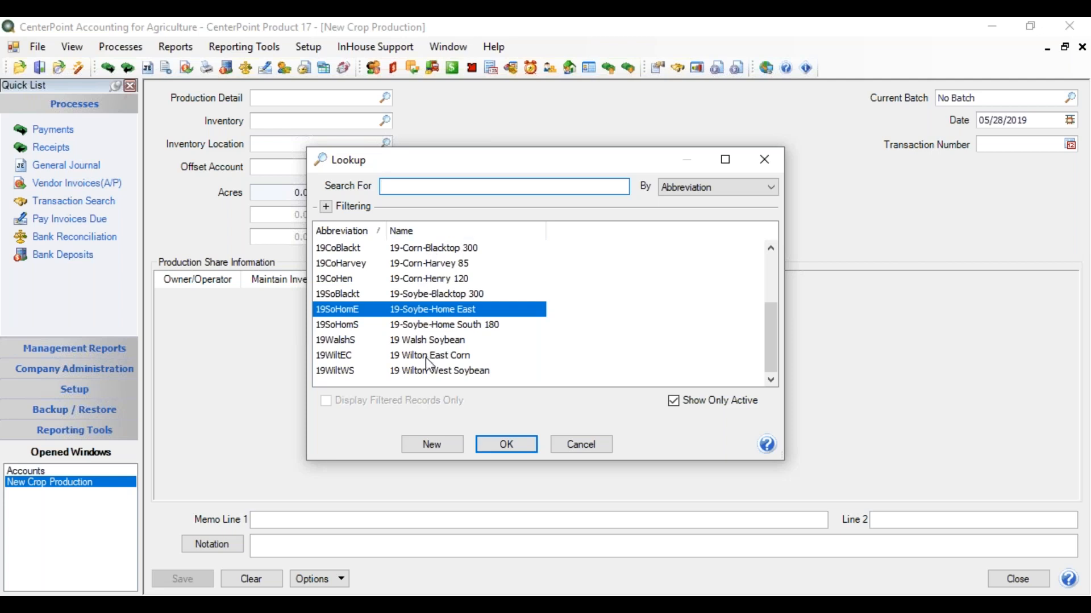
left_click(441, 250)
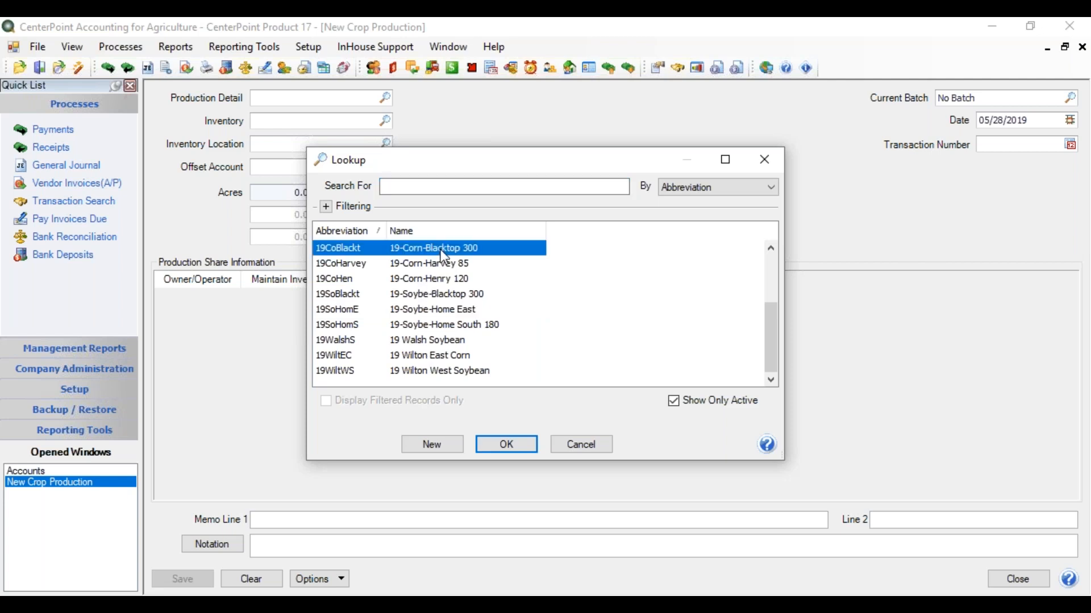
double_click(441, 250)
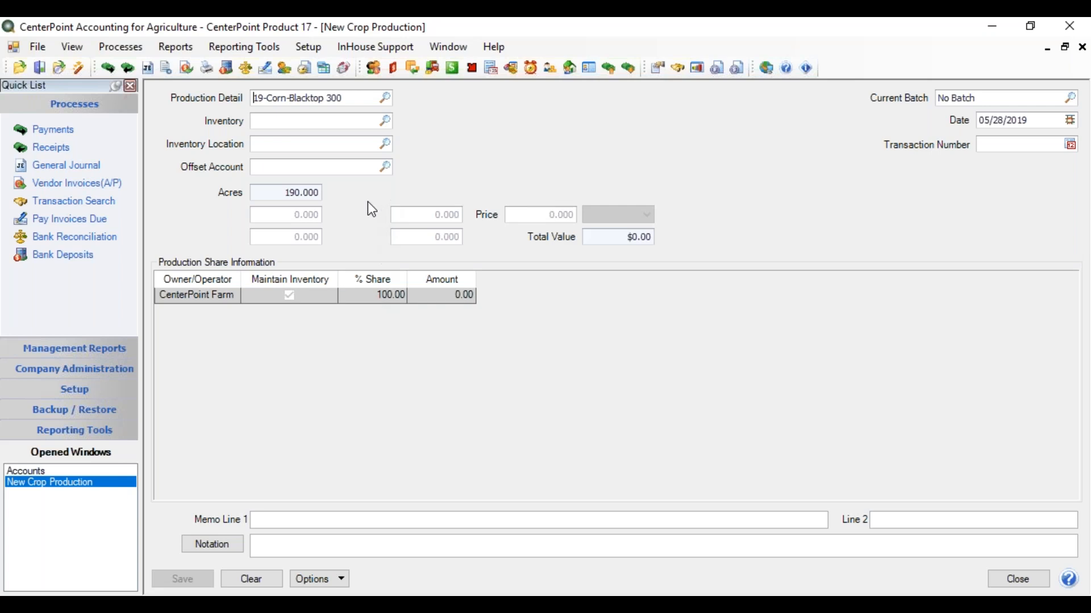
Set the production detail to 19-Corn-Henry 120 and the inventory account to Inventory - Corn
left_click(388, 101)
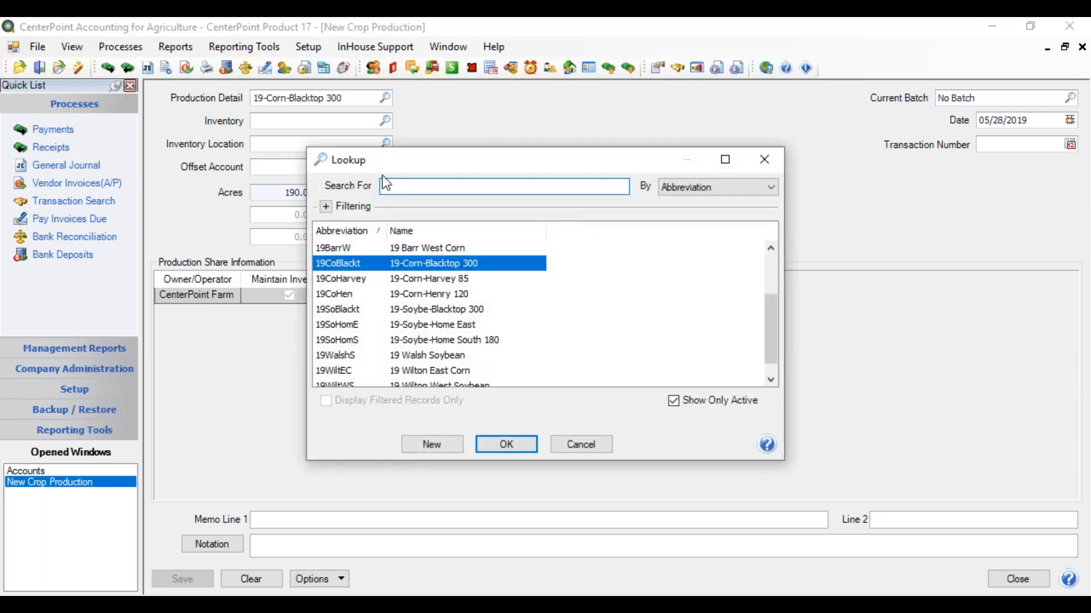
double_click(405, 295)
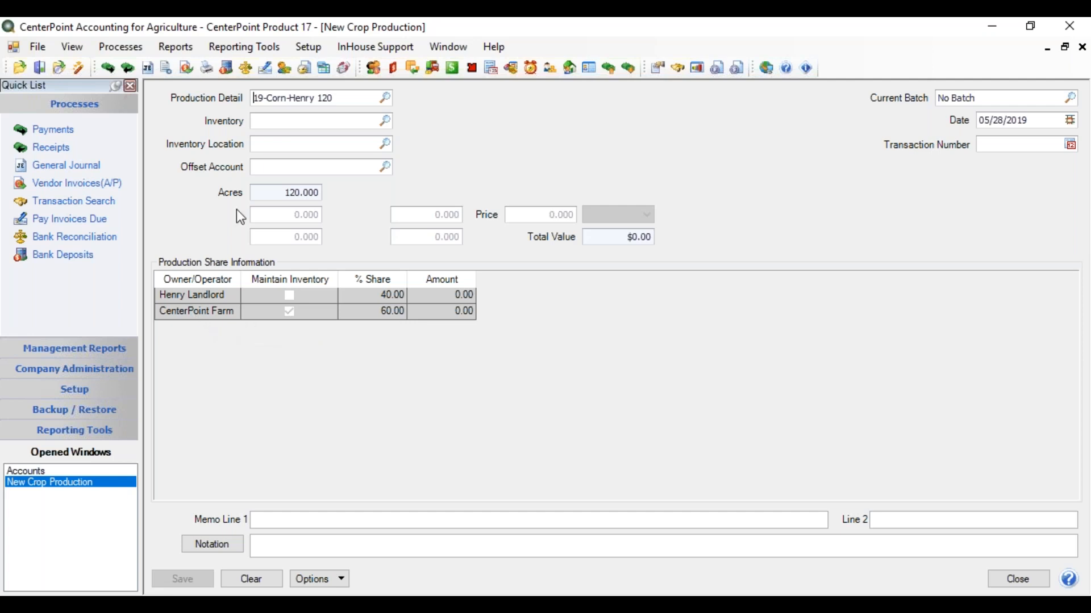
left_click(304, 120)
type("inv")
key("Tab")
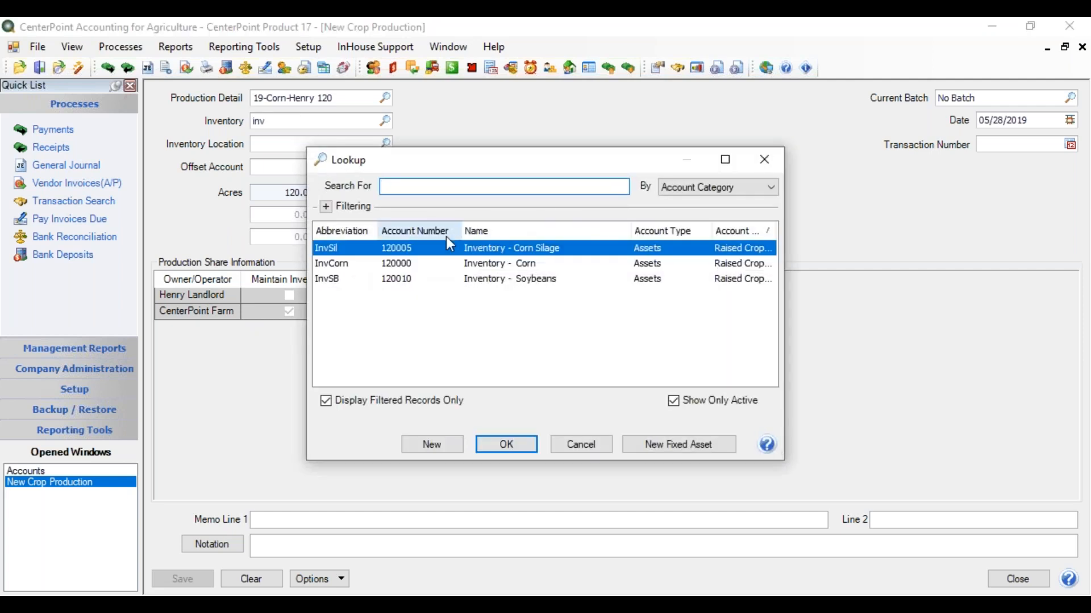
double_click(492, 265)
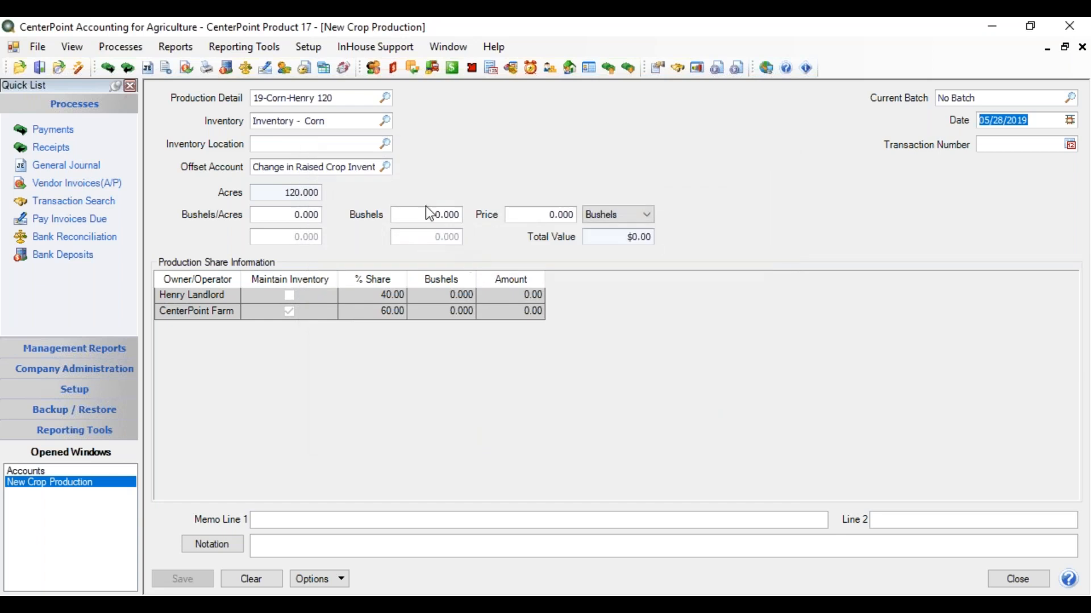
Date the crop production entry 09/30/2019 and set its inventory location to Elevator
left_click_drag(1046, 119, 776, 139)
type("09/301")
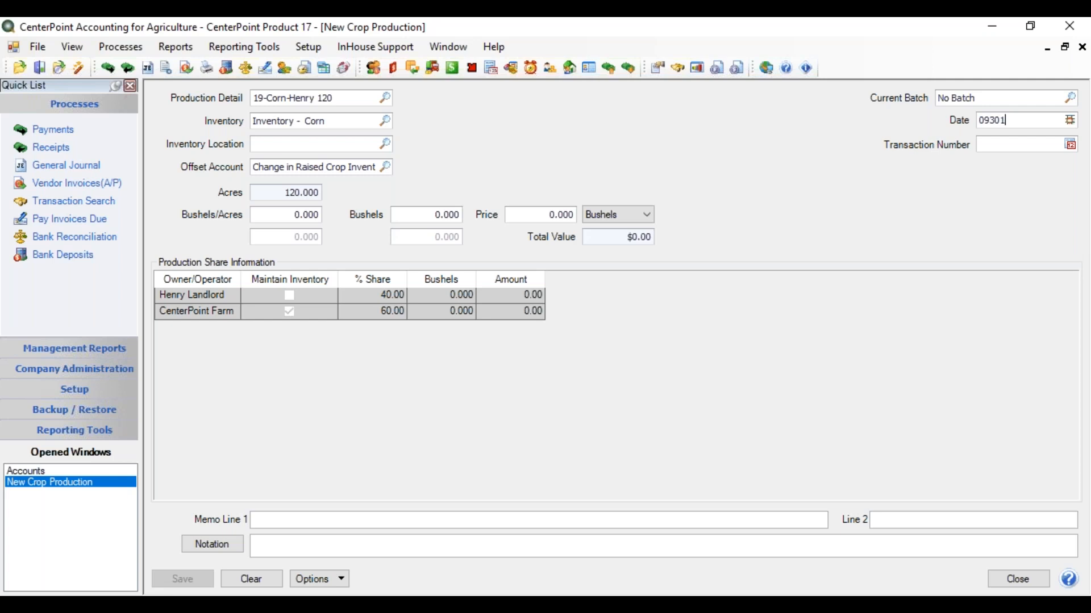
key("Tab")
type("ele")
key("Tab")
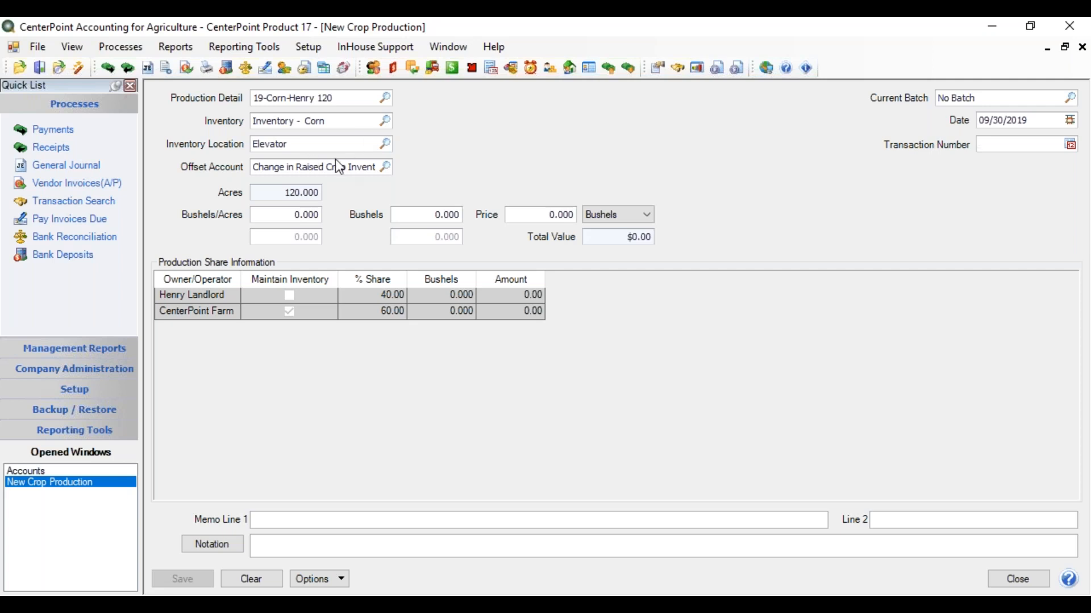
left_click(387, 145)
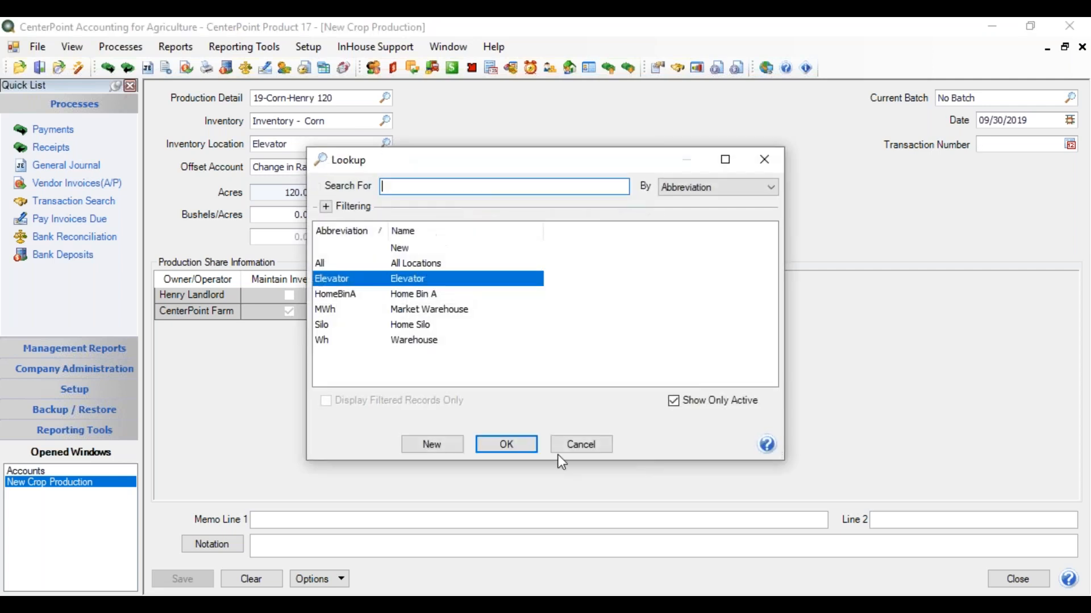
left_click(511, 444)
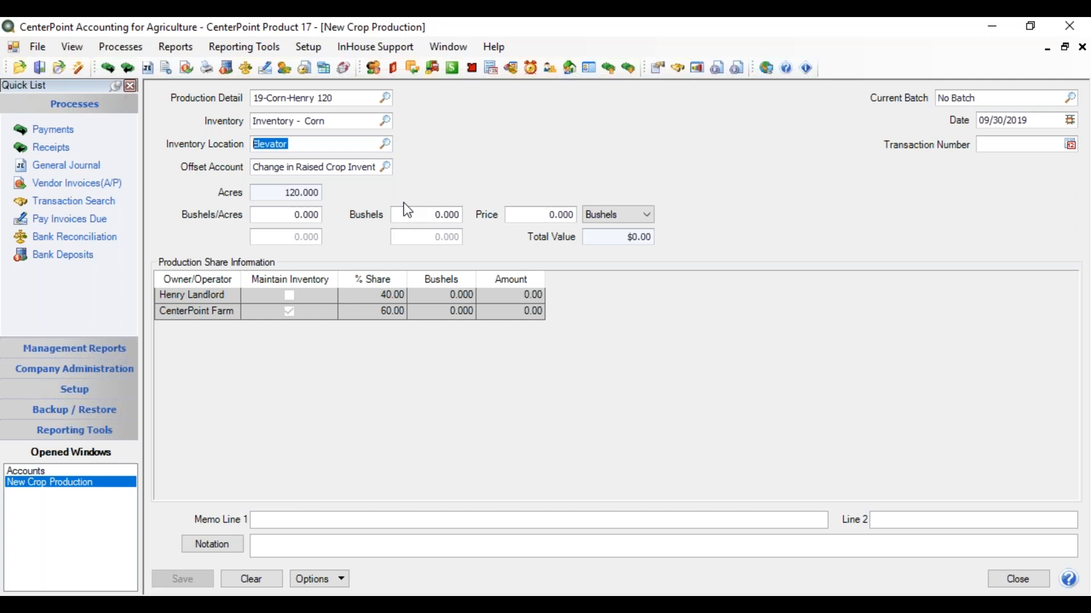
Try a yield of 275 bushels per acre for the field, and reset it to 0
left_click(279, 216)
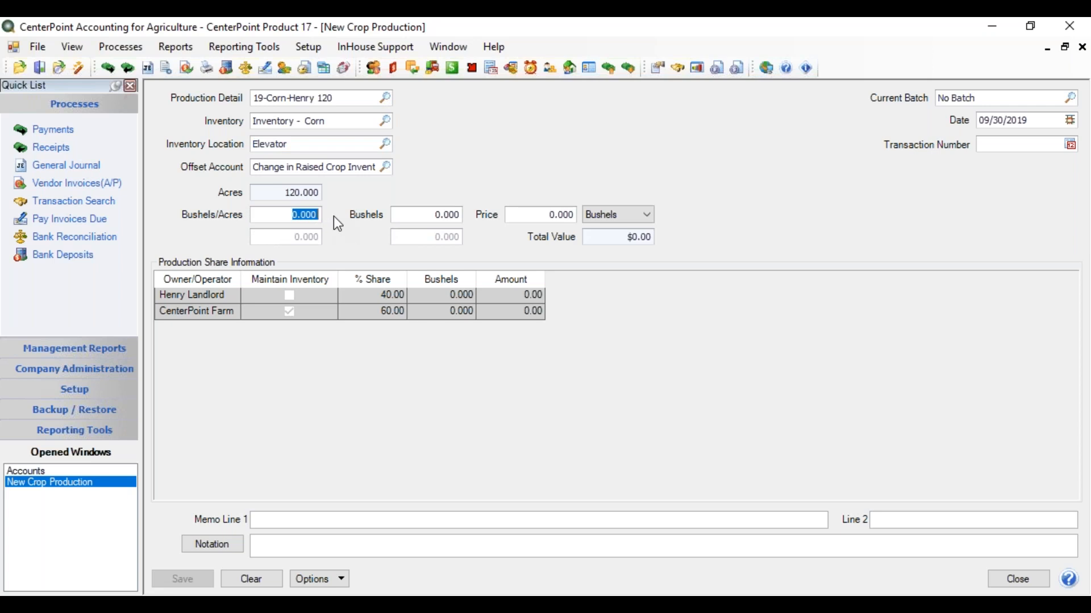
type("275")
key("Tab")
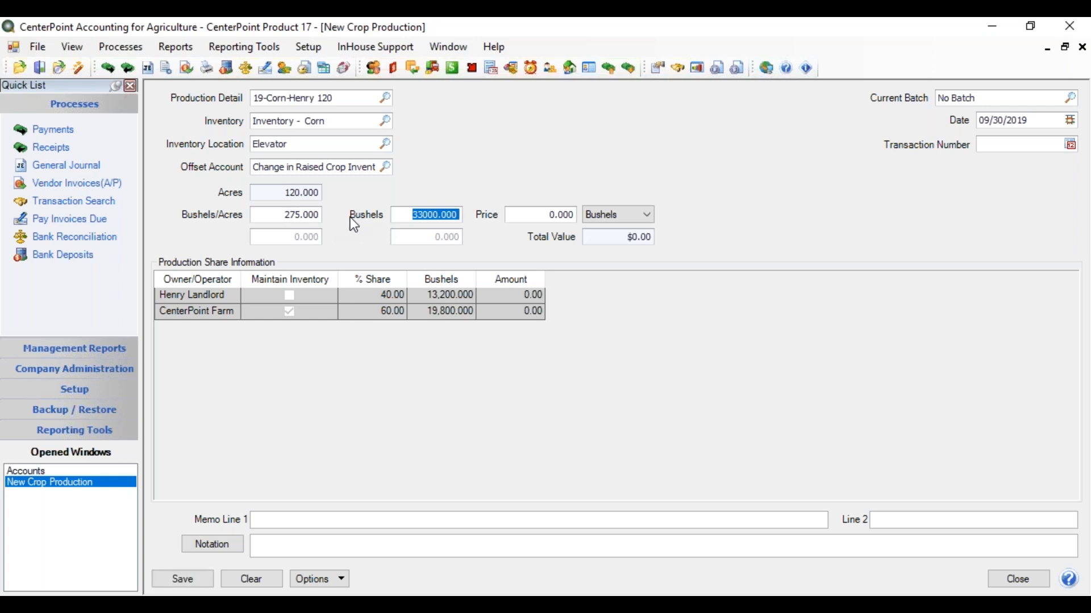
left_click(267, 215)
type("0")
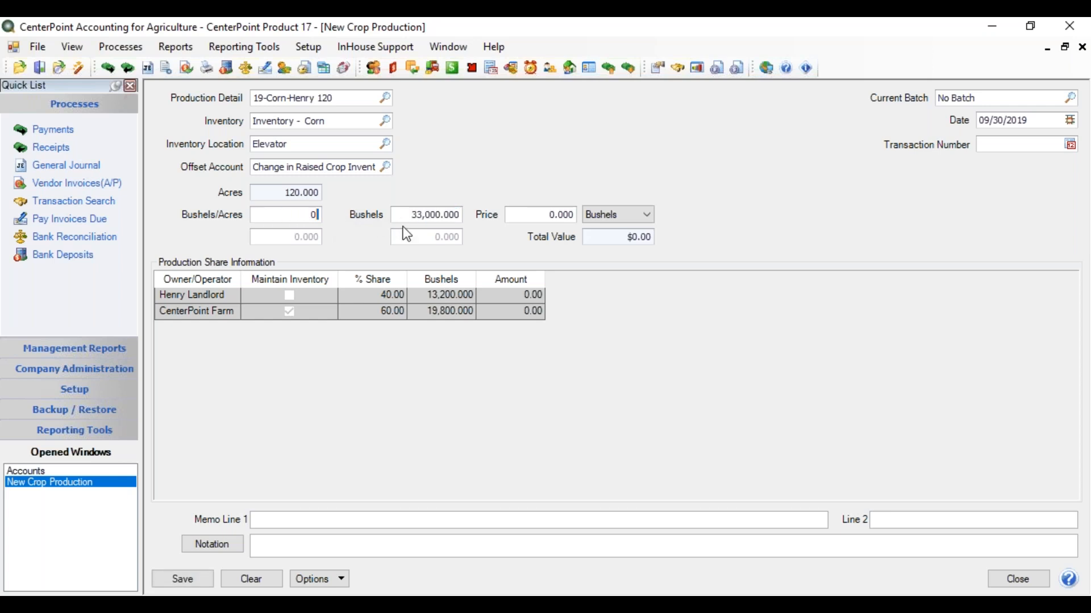
key("Tab")
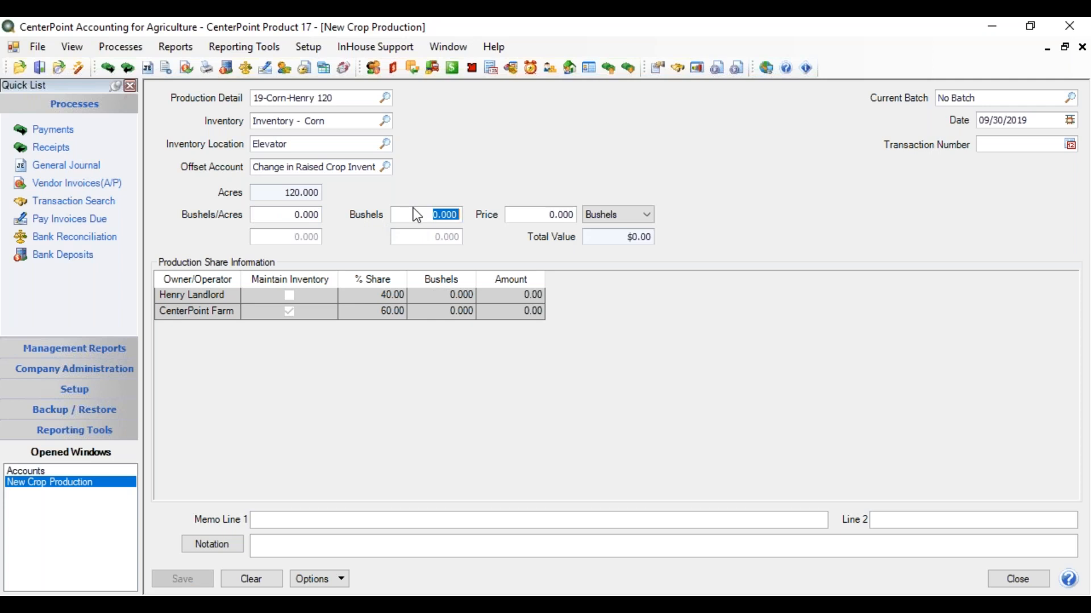
Enter a total production of 36,366 bushels at a price of 3.5 per bushel
type("3")
type("6,366")
key("Tab")
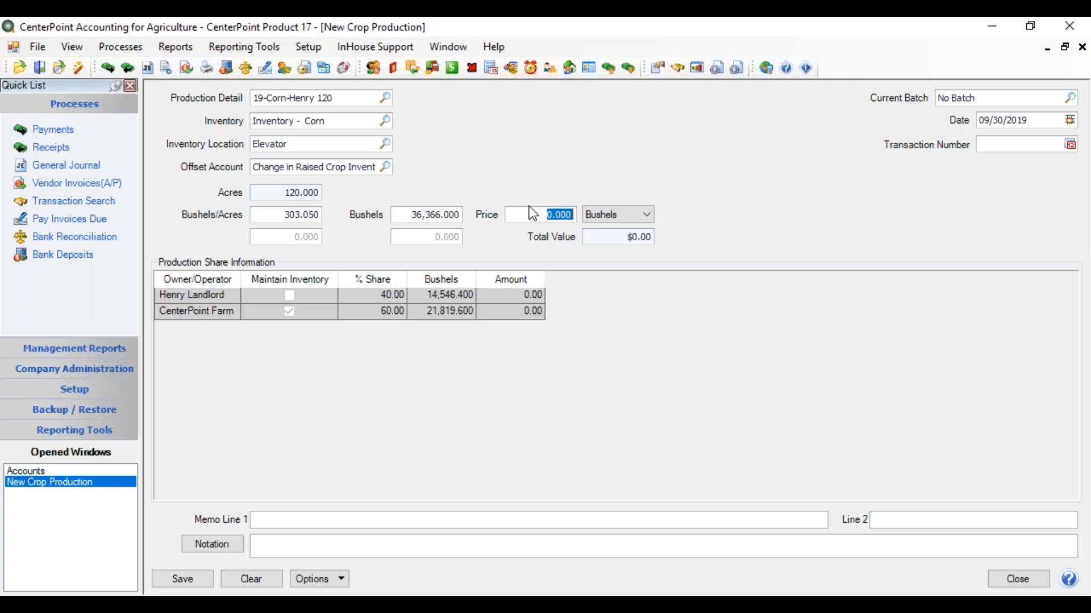
type("3.5")
key("Tab")
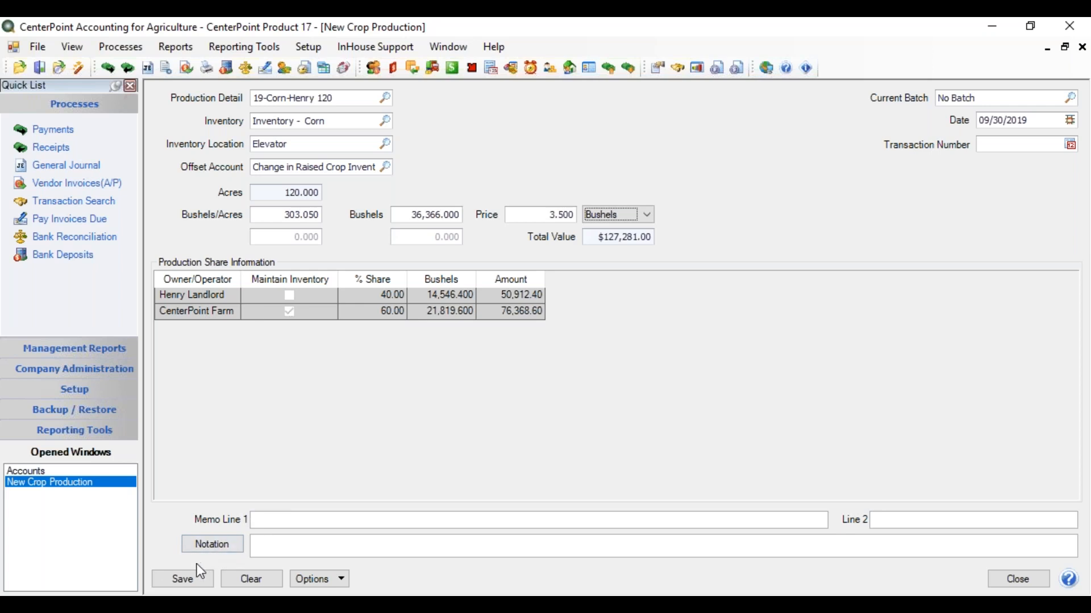
Save the crop production entry and return to the account balances to check the raised corn inventory
left_click(193, 578)
left_click(196, 579)
left_click(178, 581)
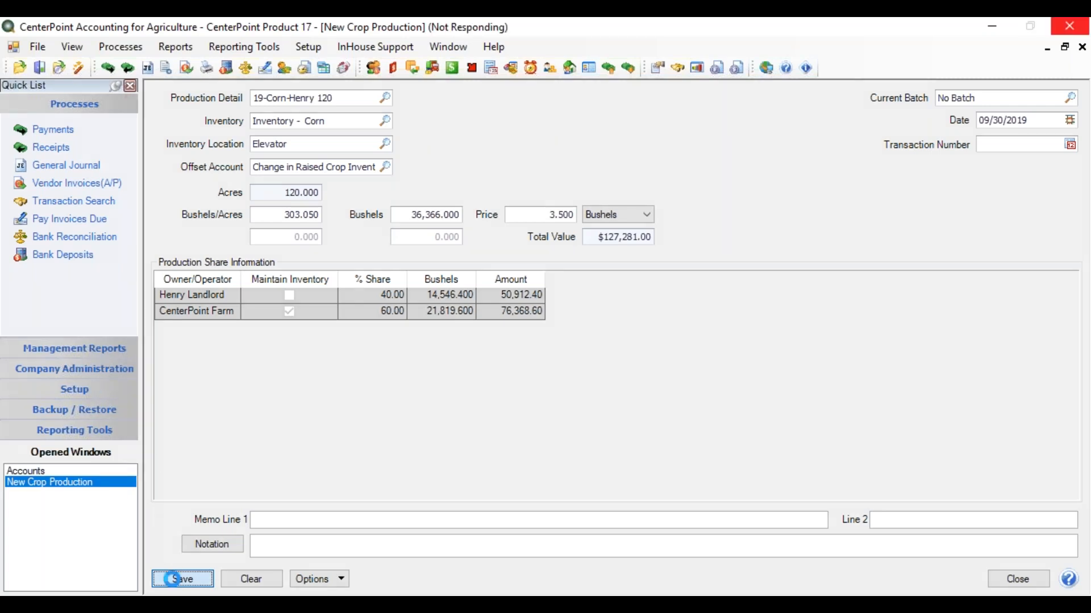
left_click(73, 472)
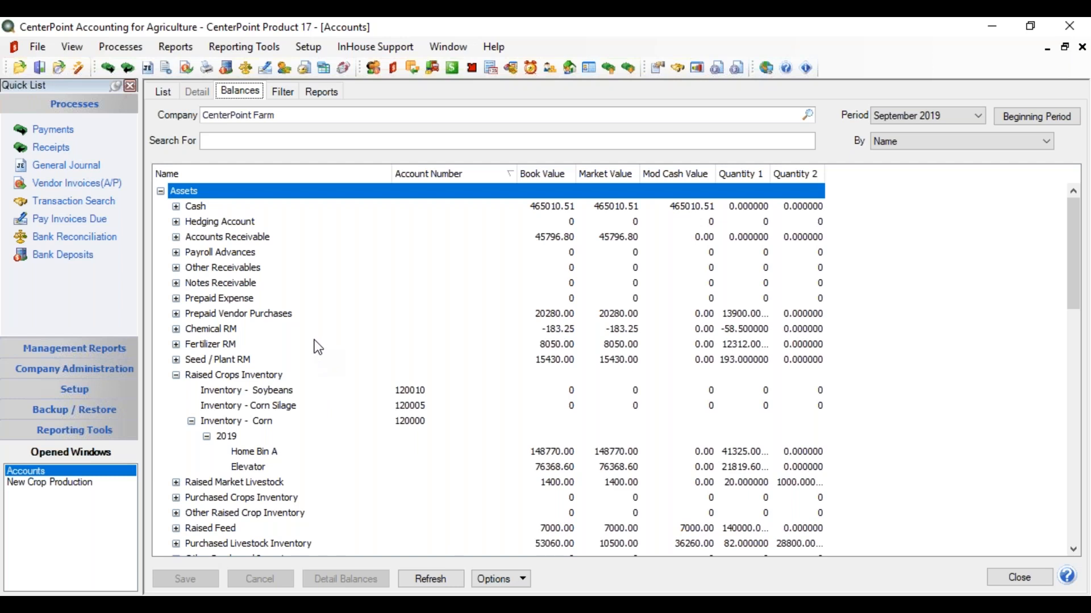
Preview the Crop Production by Owner and Operator report and review the shares of the farm and the landlord
left_click(170, 48)
left_click(183, 68)
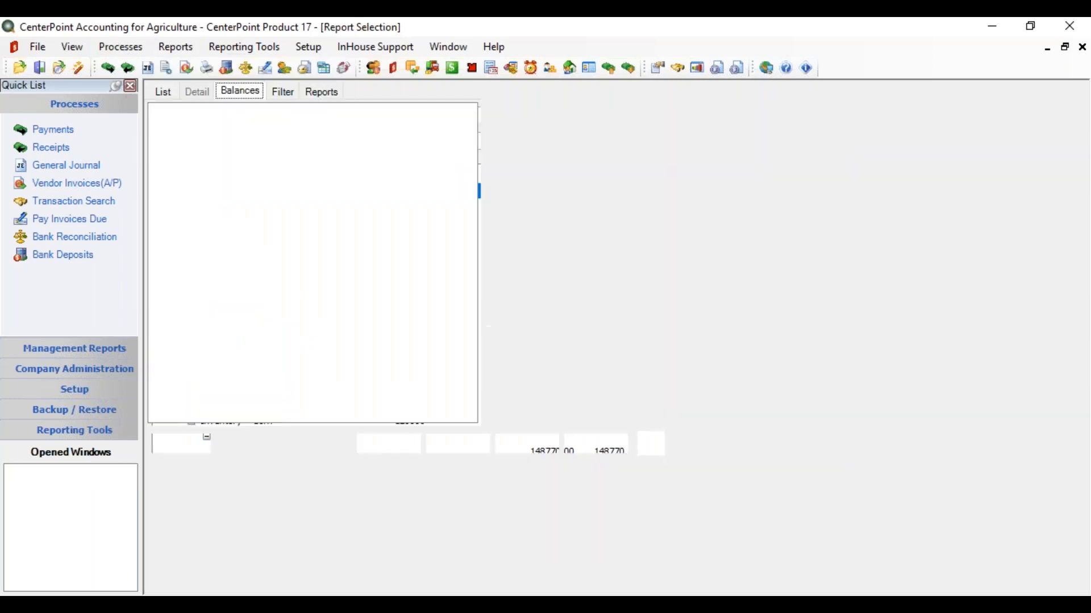
left_click(168, 95)
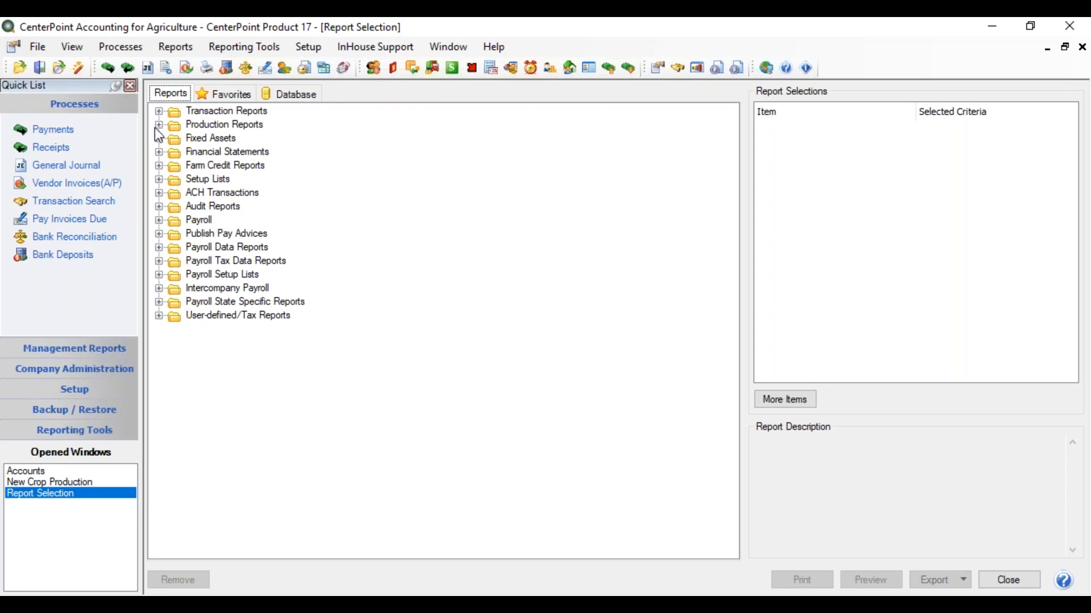
left_click(160, 125)
left_click(176, 138)
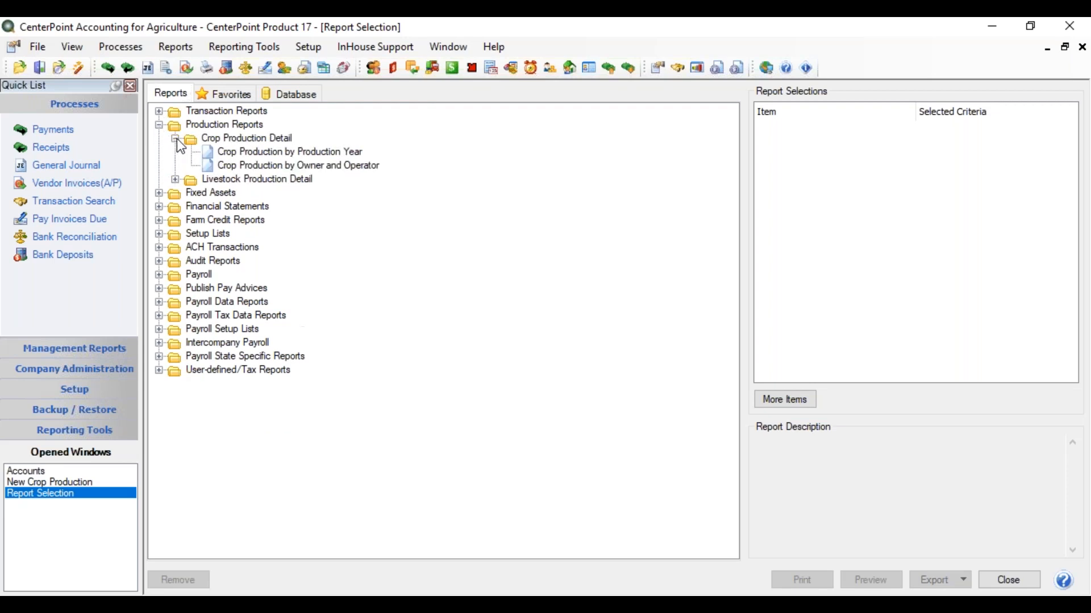
left_click(242, 166)
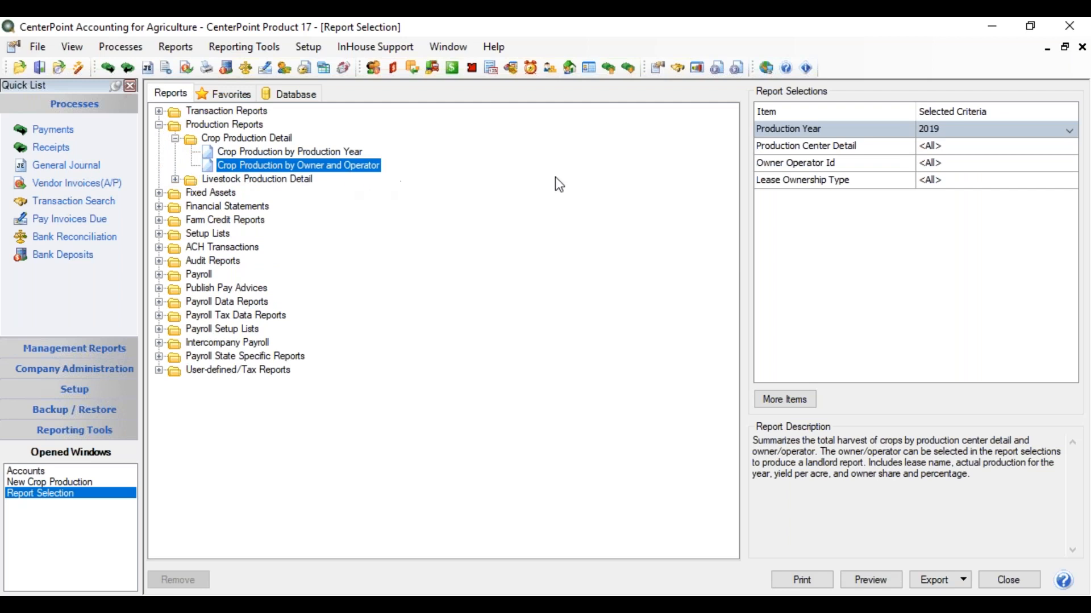
left_click(870, 579)
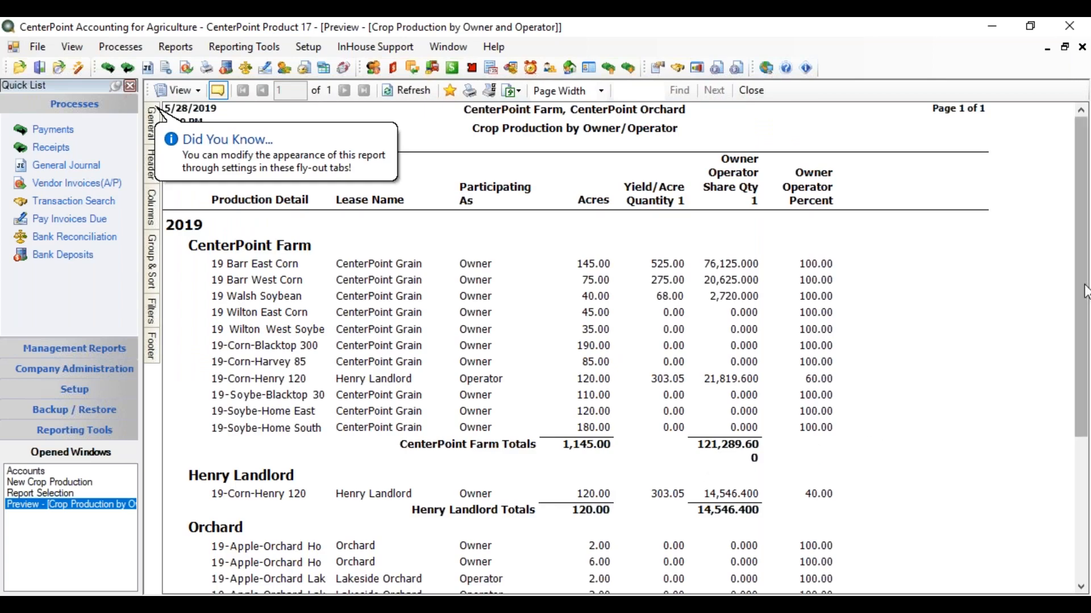
left_click_drag(1085, 288, 1086, 326)
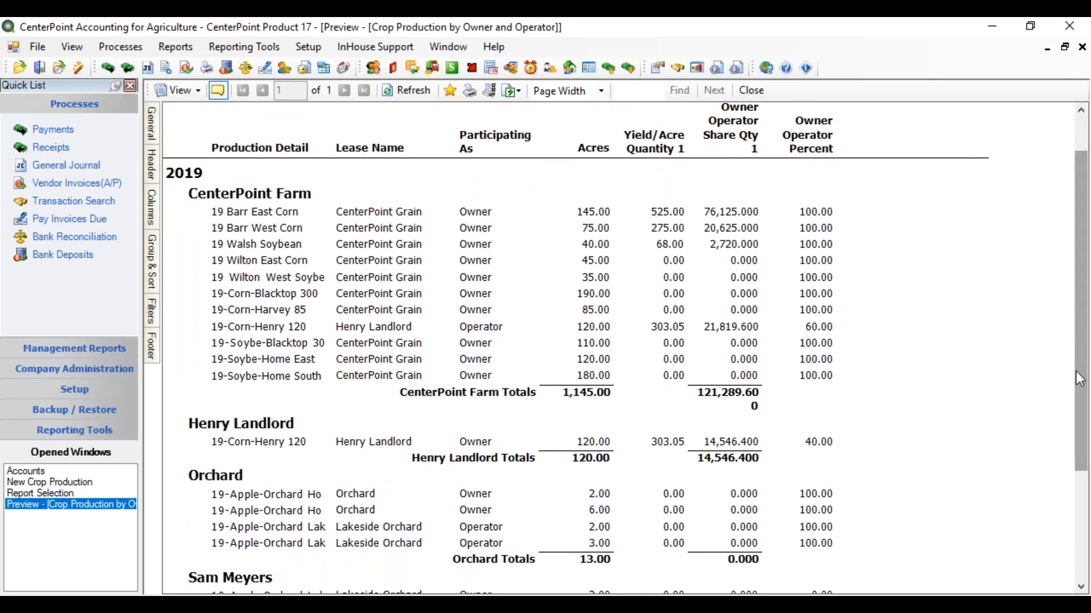